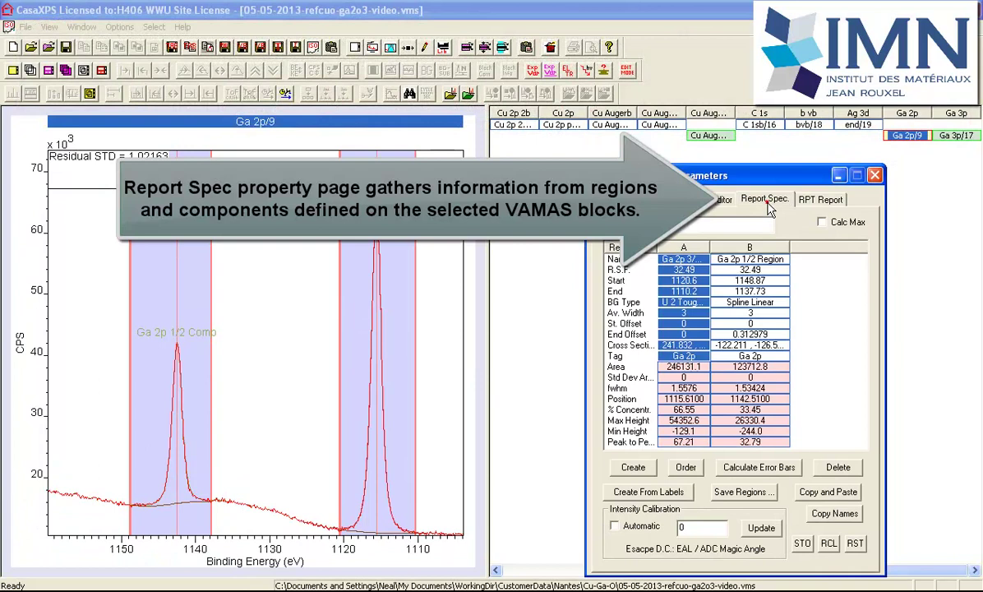
Step: Show the Report Spec. page of Quantification Parameters for the Ga 2p/9 block
left_click(767, 204)
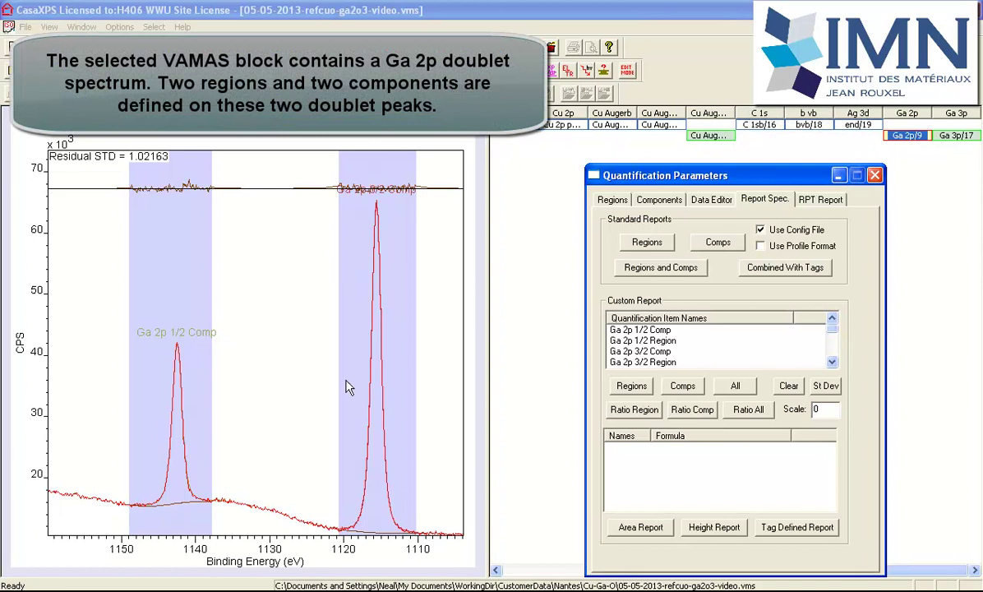
left_click(614, 202)
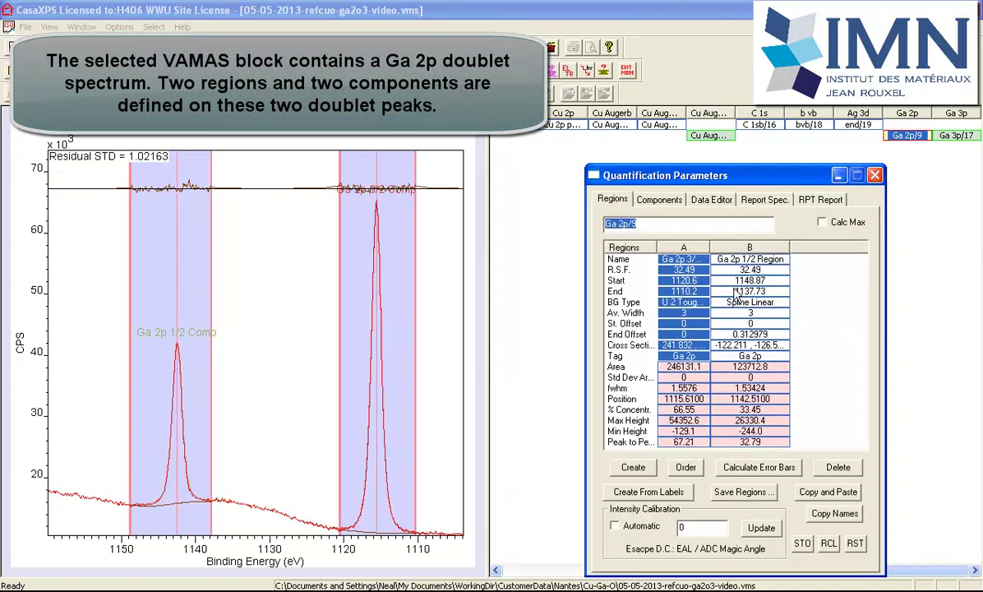
left_click(658, 199)
left_click(708, 293)
key("Tab")
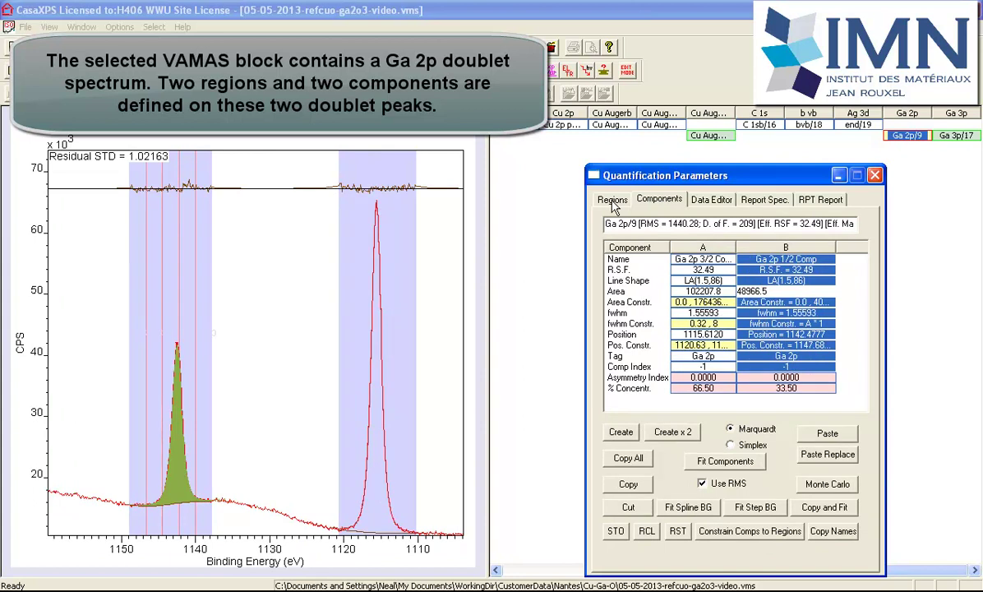
left_click(750, 204)
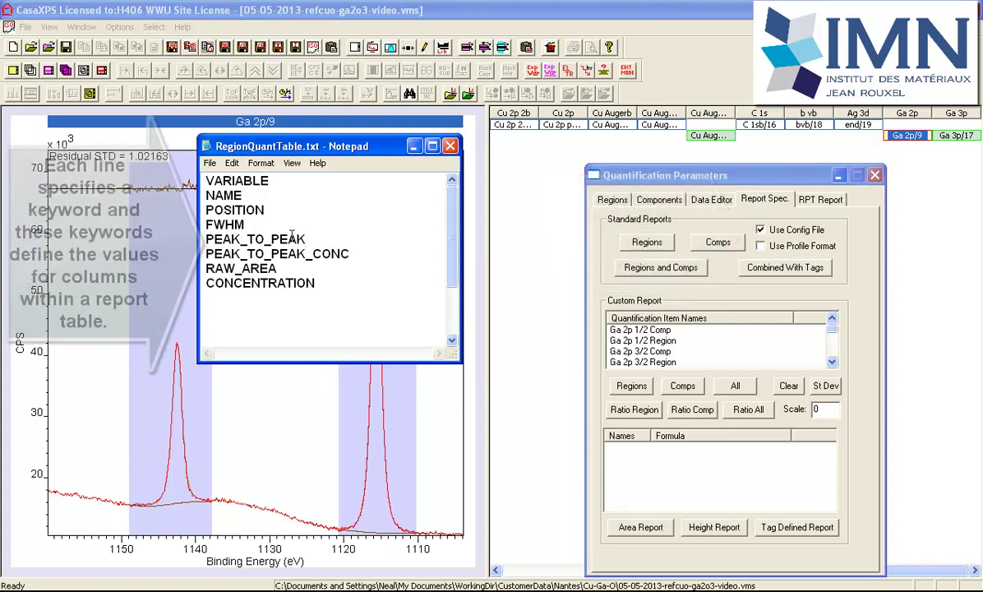
Step: Select the VARIABLE, NAME, POSITION, FWHM and PEAK_TO_PEAK keywords in RegionQuantTable.txt
left_click_drag(269, 181, 188, 186)
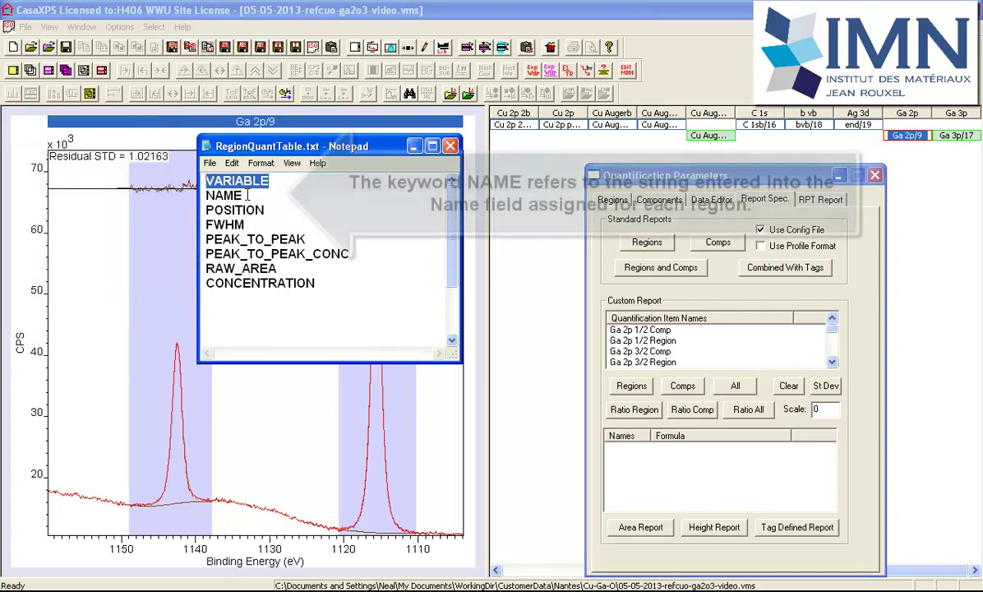
left_click_drag(247, 195, 203, 196)
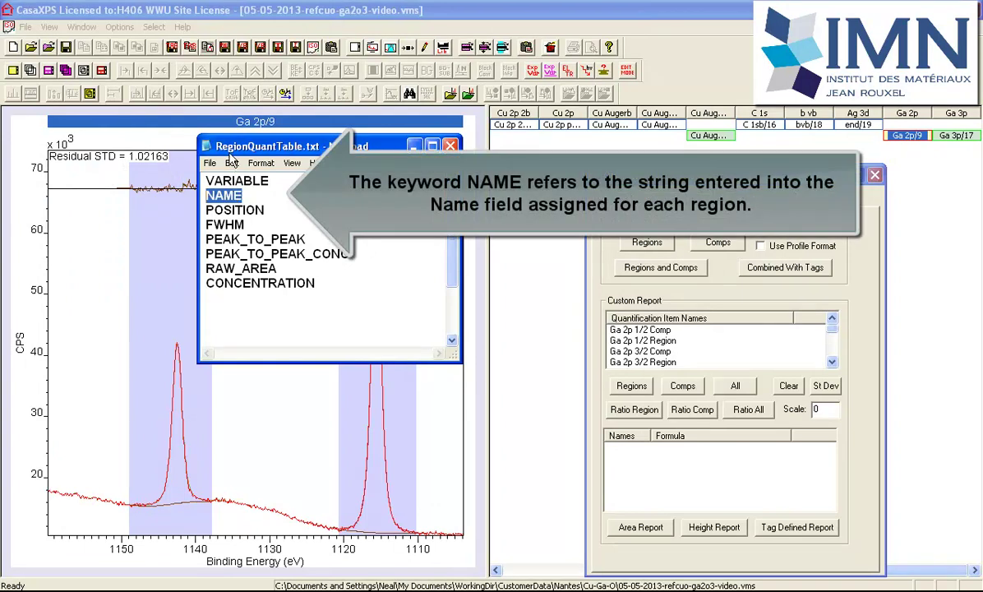
double_click(263, 210)
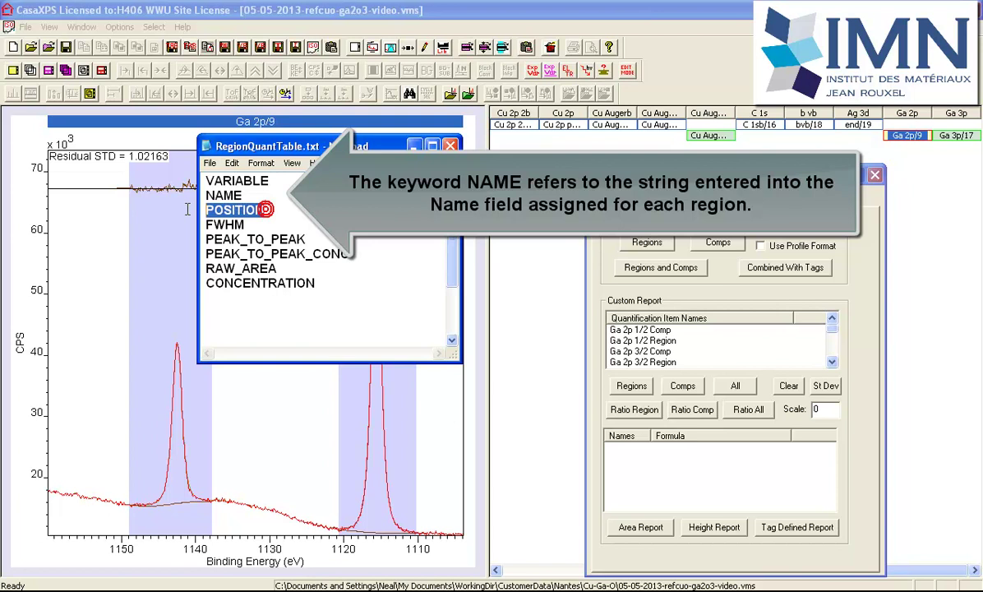
double_click(254, 224)
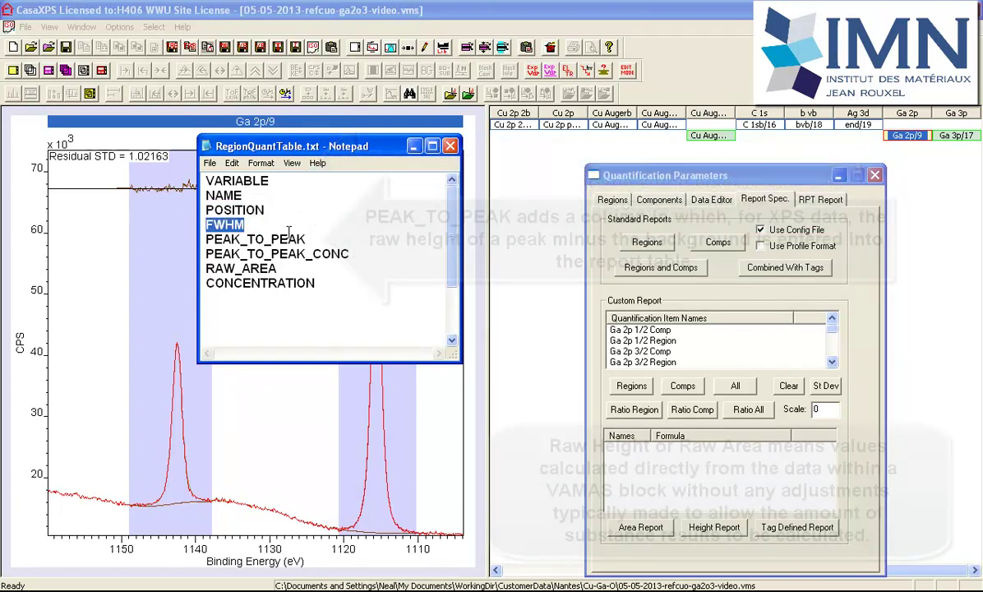
left_click_drag(305, 239, 204, 239)
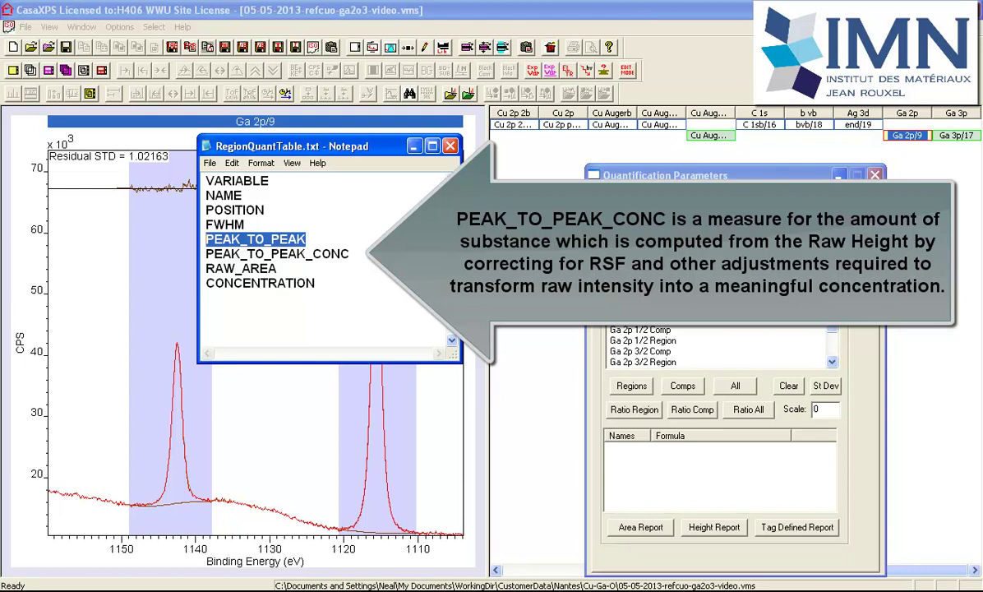
double_click(225, 255)
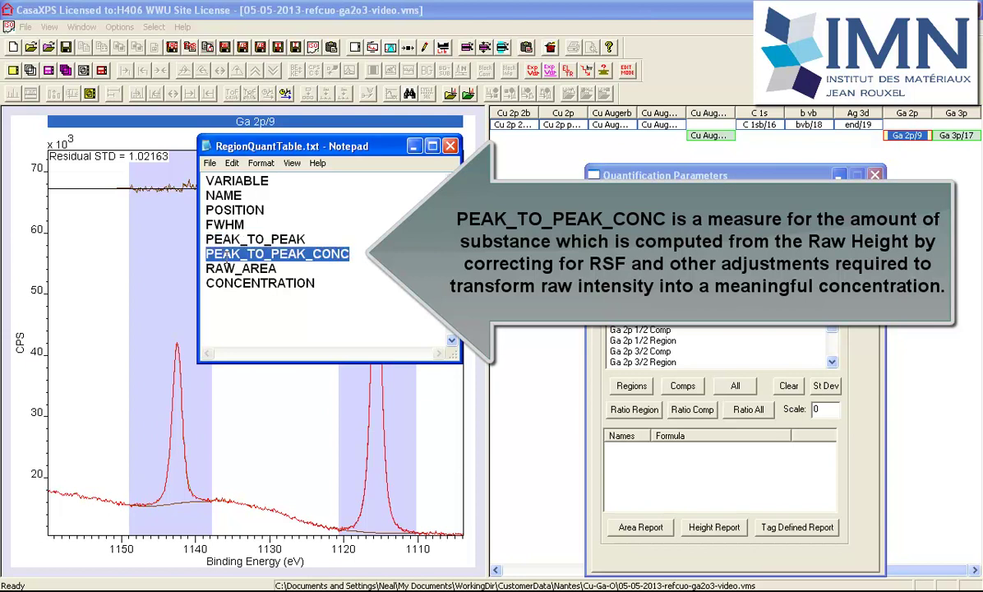
left_click(351, 256)
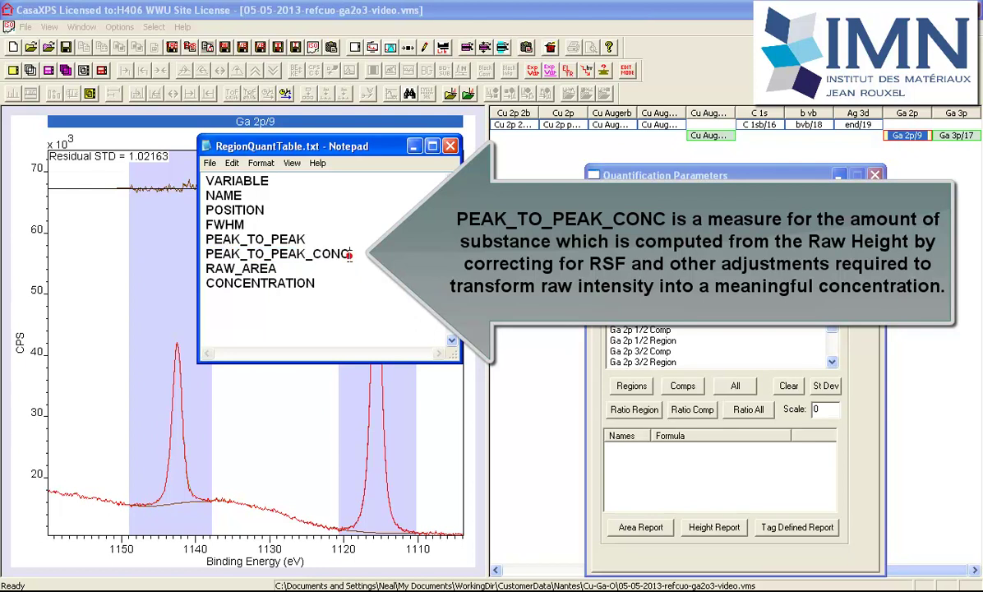
left_click_drag(351, 255, 205, 254)
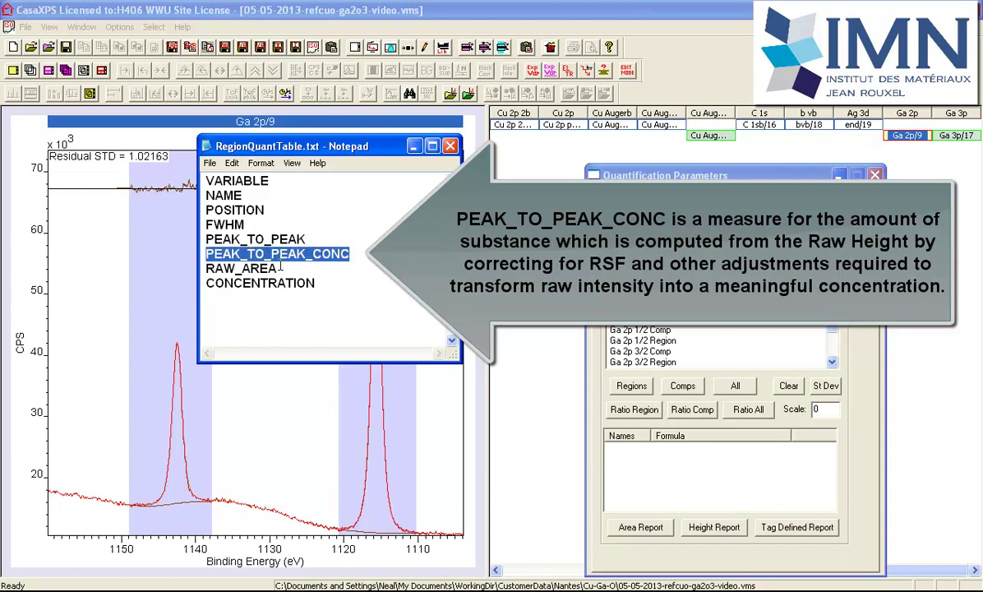
left_click_drag(281, 267, 205, 268)
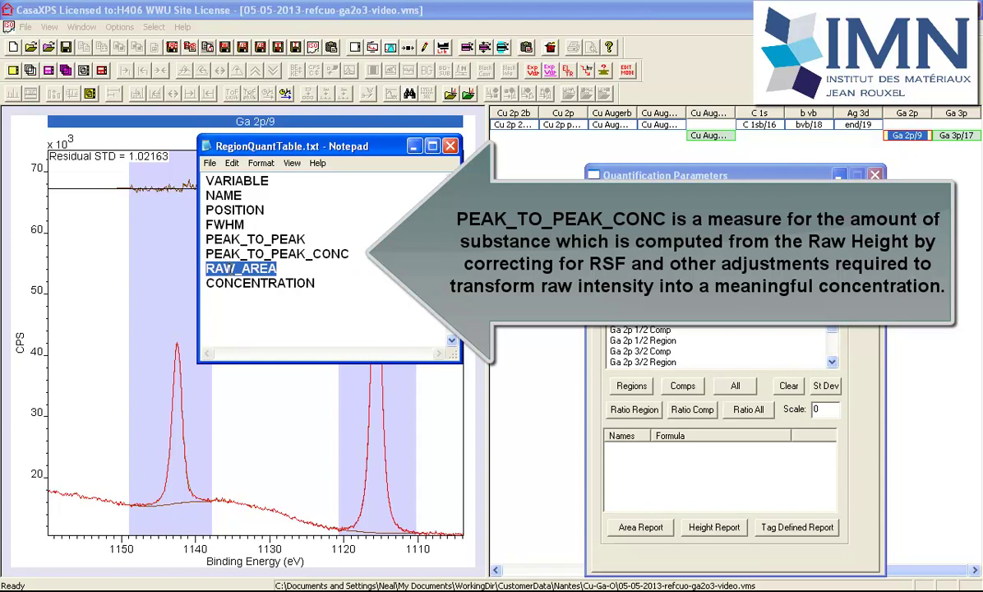
left_click(312, 284)
left_click_drag(314, 284, 203, 285)
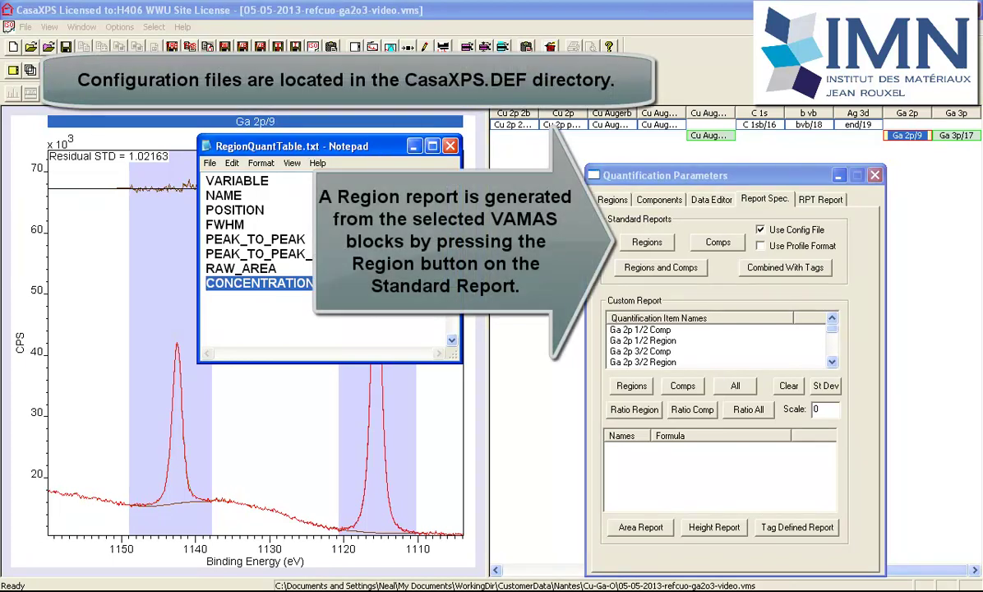
Step: Generate the Ga 2p Regions report and scroll across its height, area and %At Conc columns
left_click(609, 234)
left_click(647, 244)
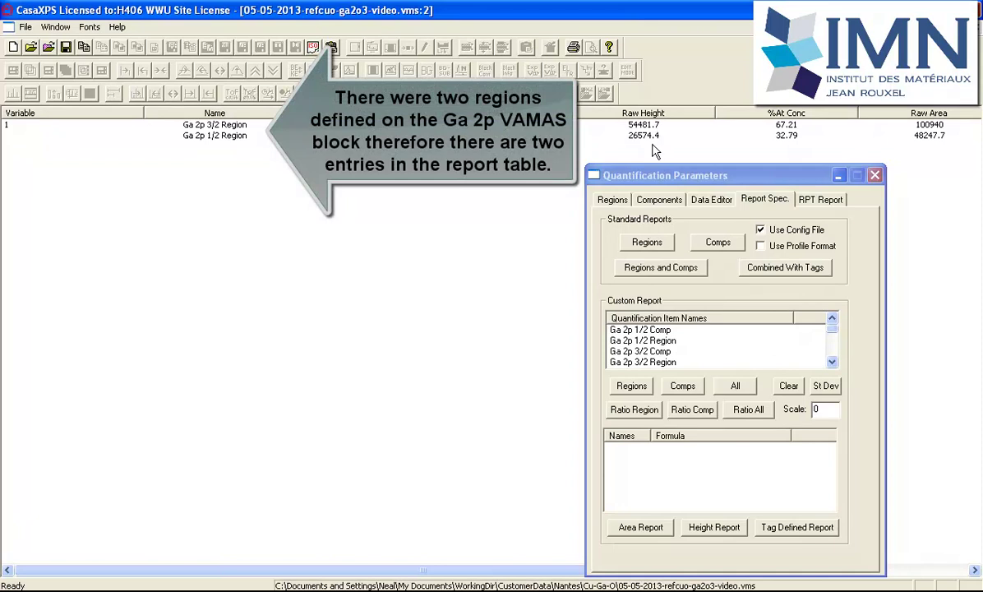
left_click_drag(490, 571, 606, 578)
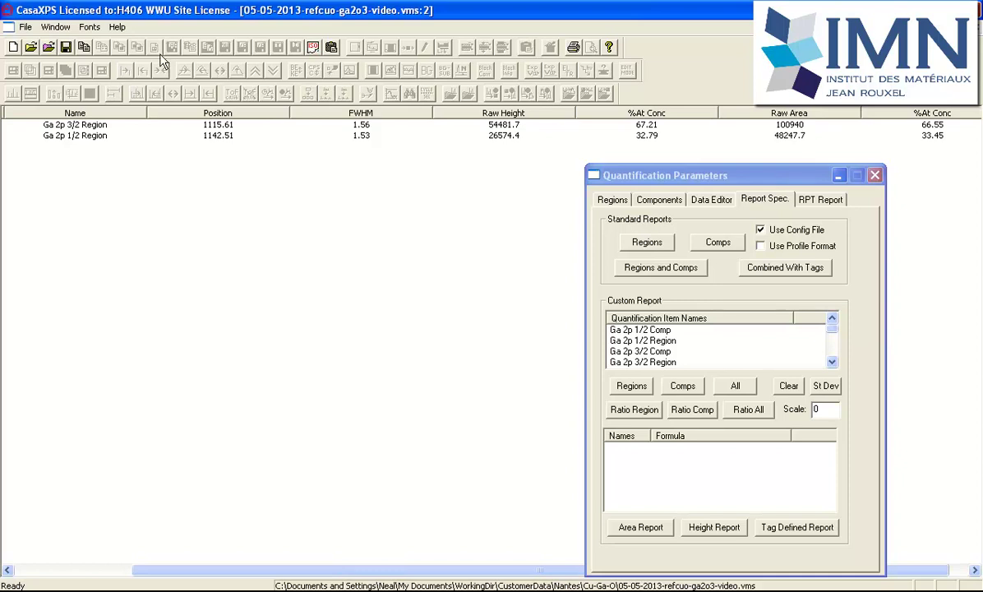
Step: Switch to the 20150107-tidmf-ill.vms Ti 2p spectrum and inspect its 3/2 and 1/2 components
left_click(51, 27)
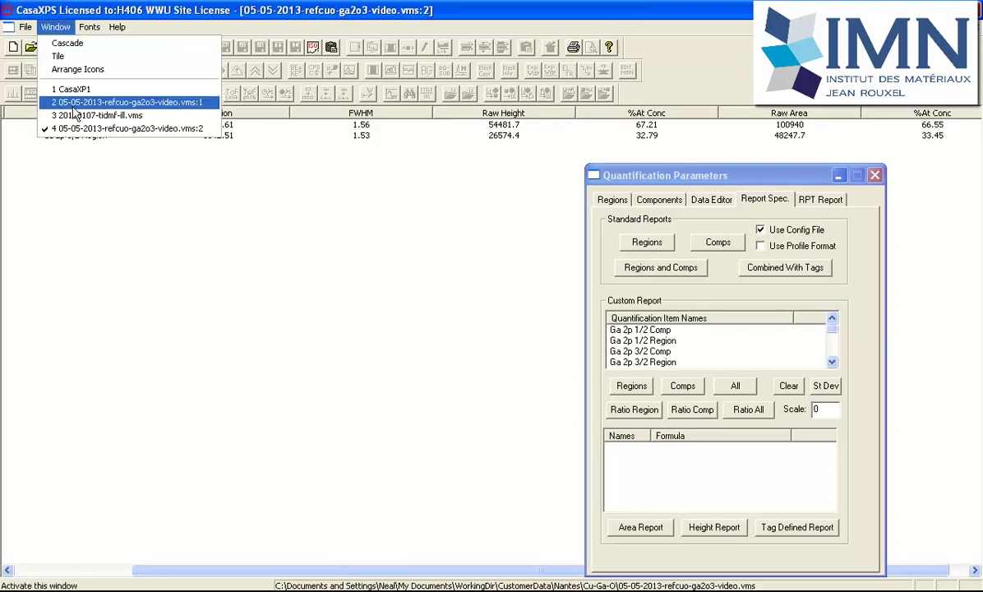
left_click(77, 117)
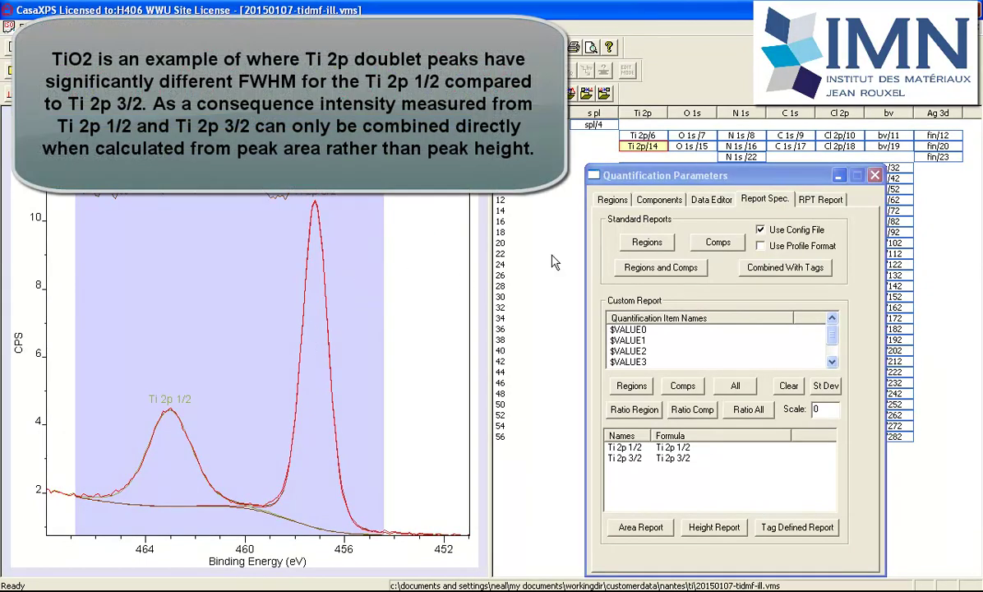
left_click(659, 199)
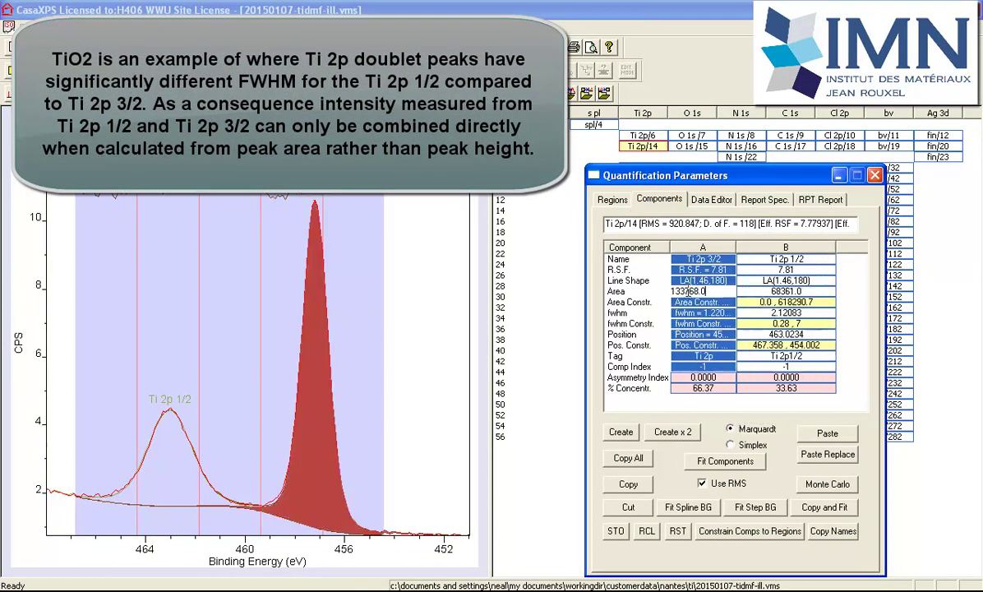
left_click(772, 301)
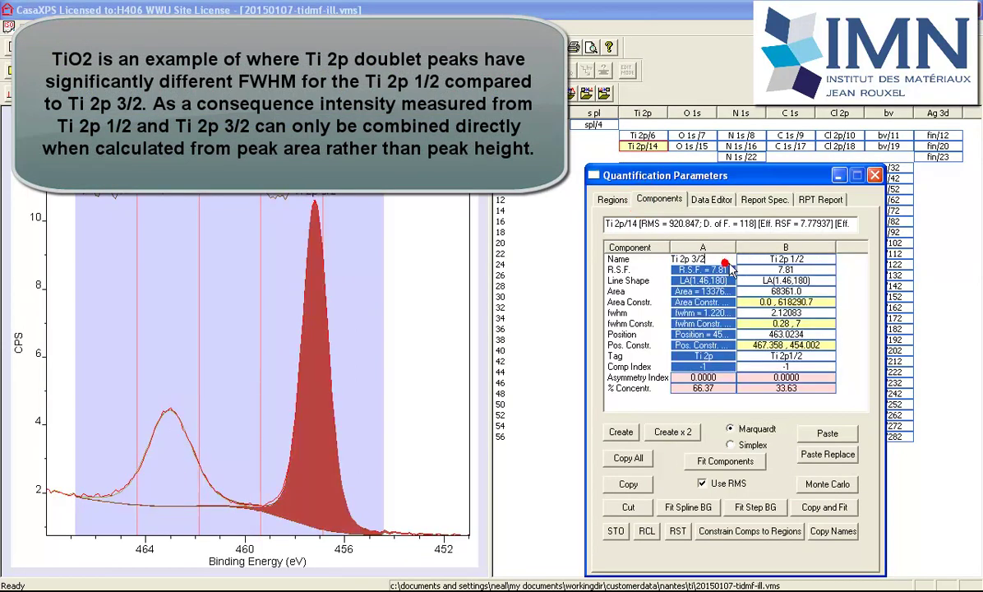
Step: Compare against the Ti 2p region parameters, then return to the component list
left_click(614, 199)
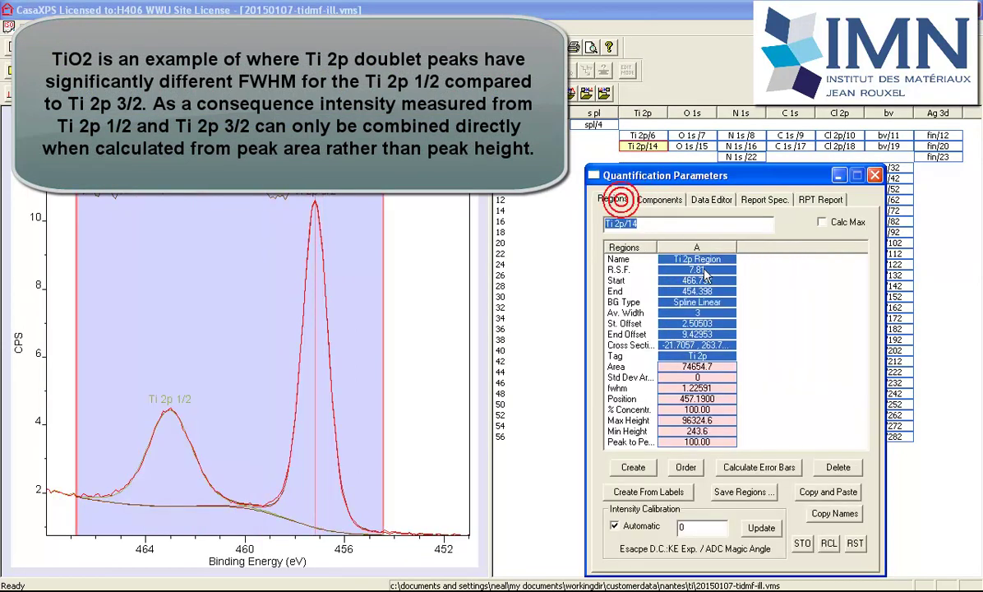
left_click(682, 259)
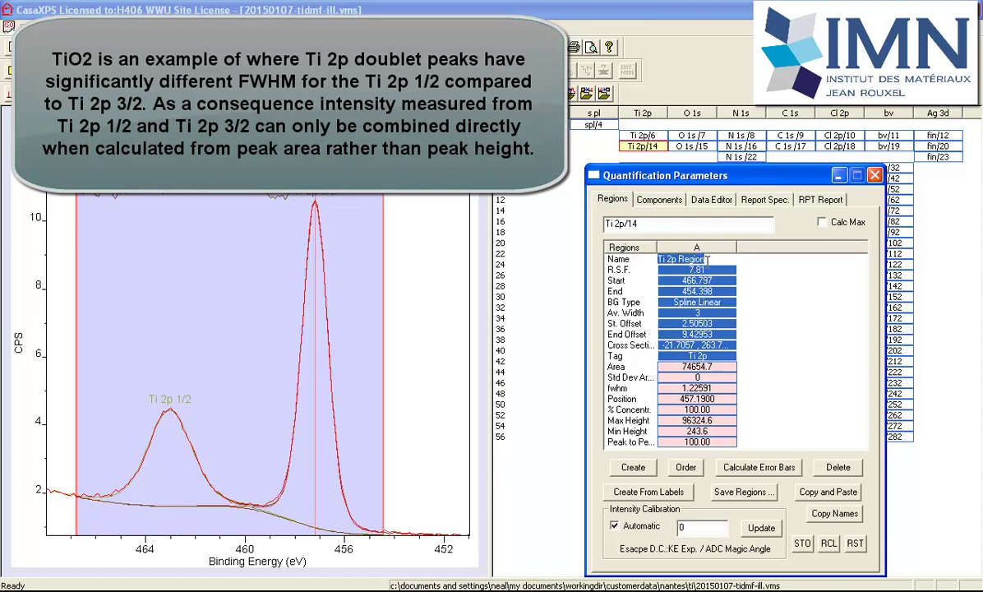
left_click(668, 202)
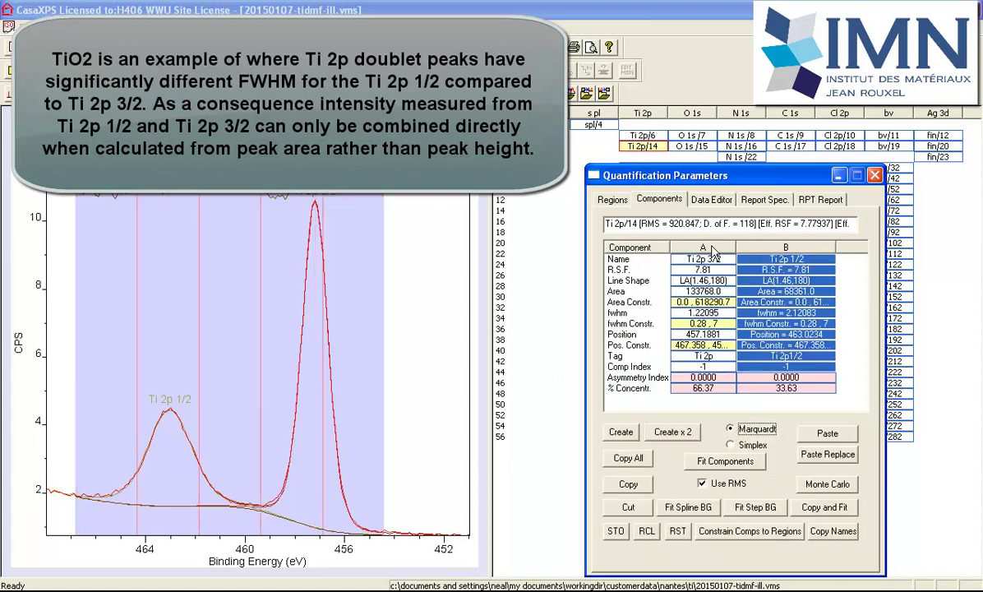
Step: Select Ti 2p/14 for reporting and bring up ComponentQuantTable.txt in Notepad
left_click(757, 203)
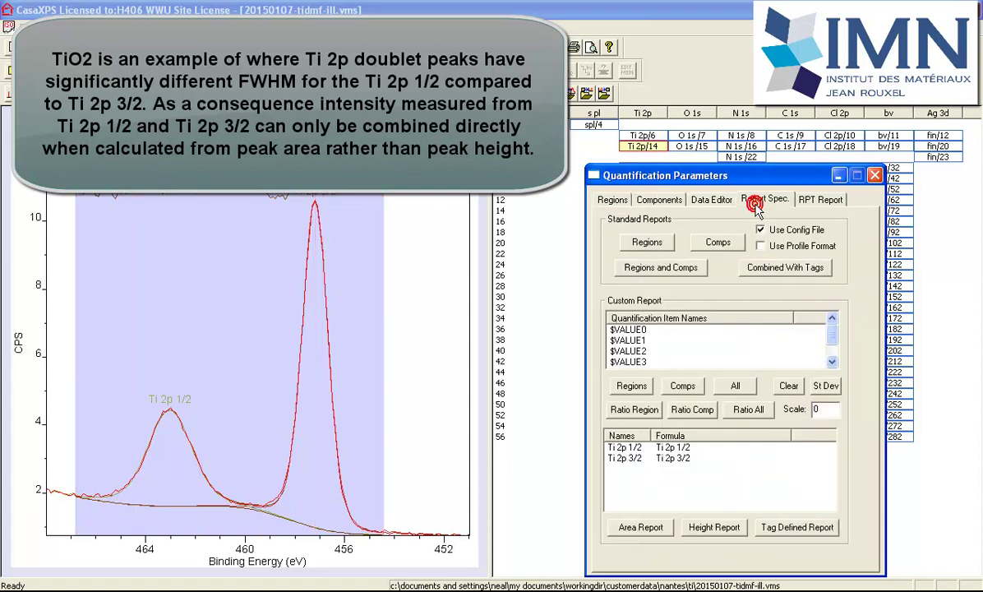
left_click(644, 147)
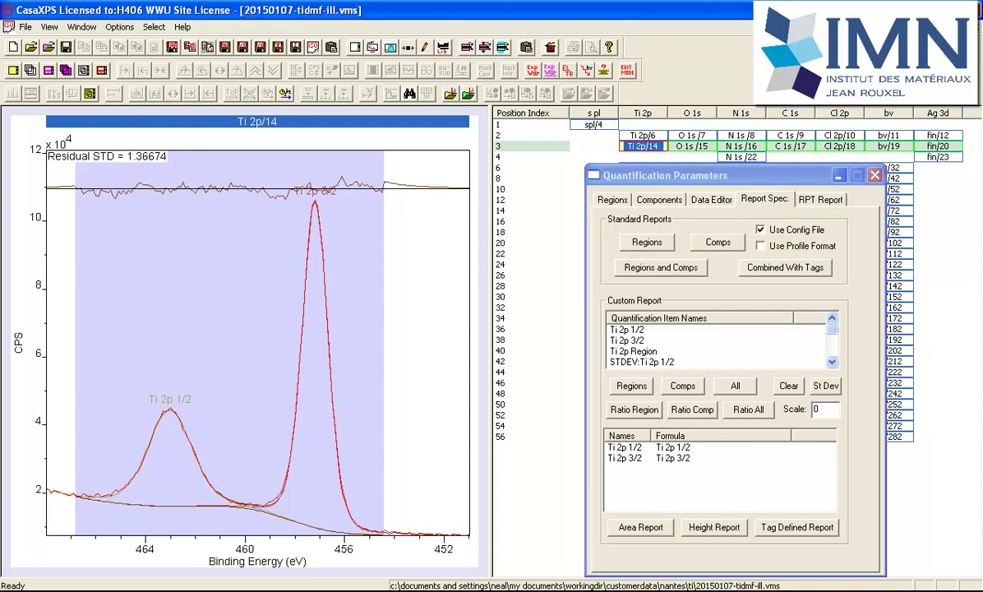
key("alt+Tab")
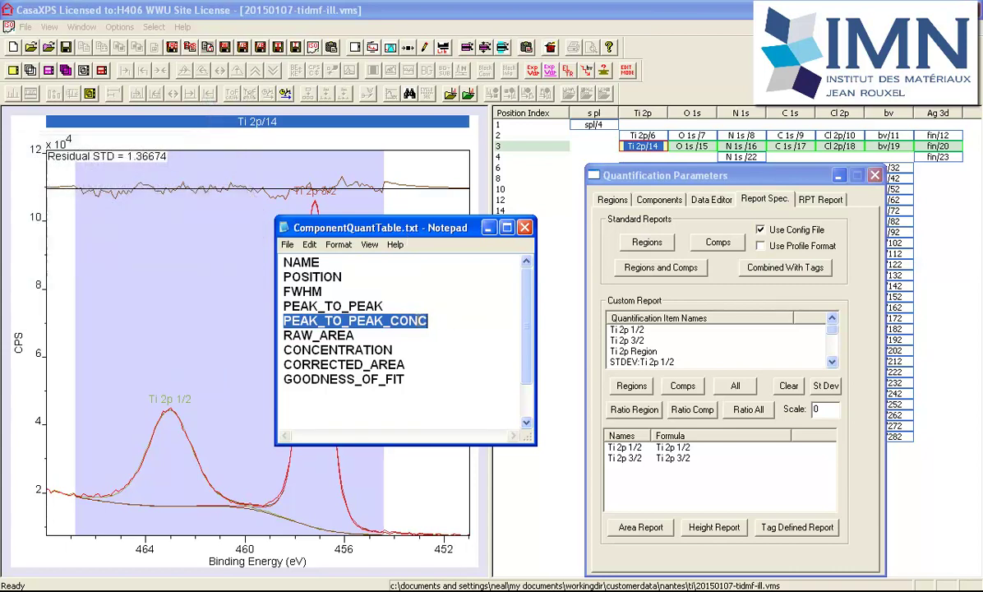
left_click_drag(388, 305, 281, 305)
left_click_drag(426, 320, 283, 321)
left_click_drag(358, 335, 284, 336)
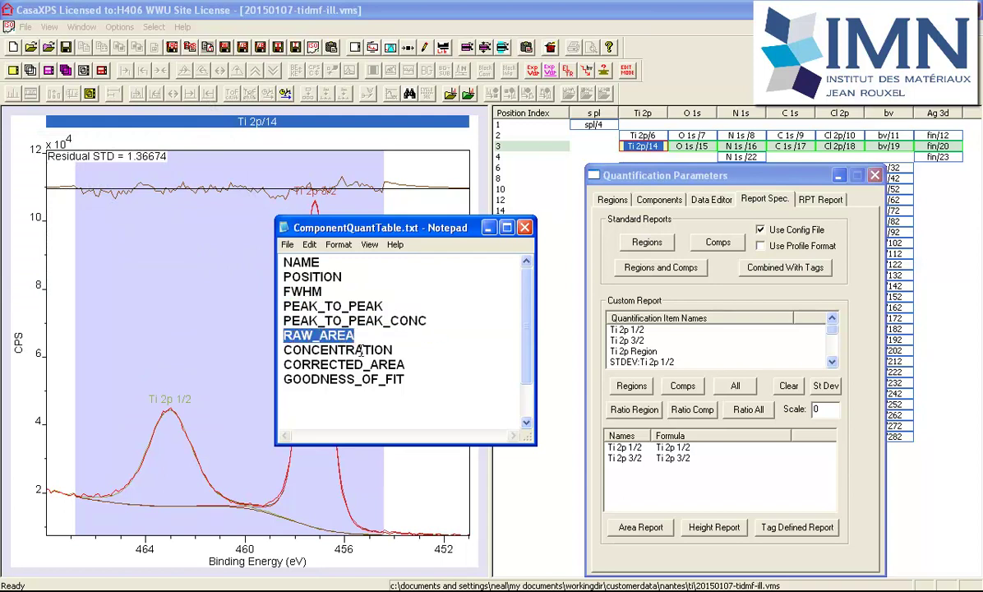
left_click_drag(396, 349, 279, 348)
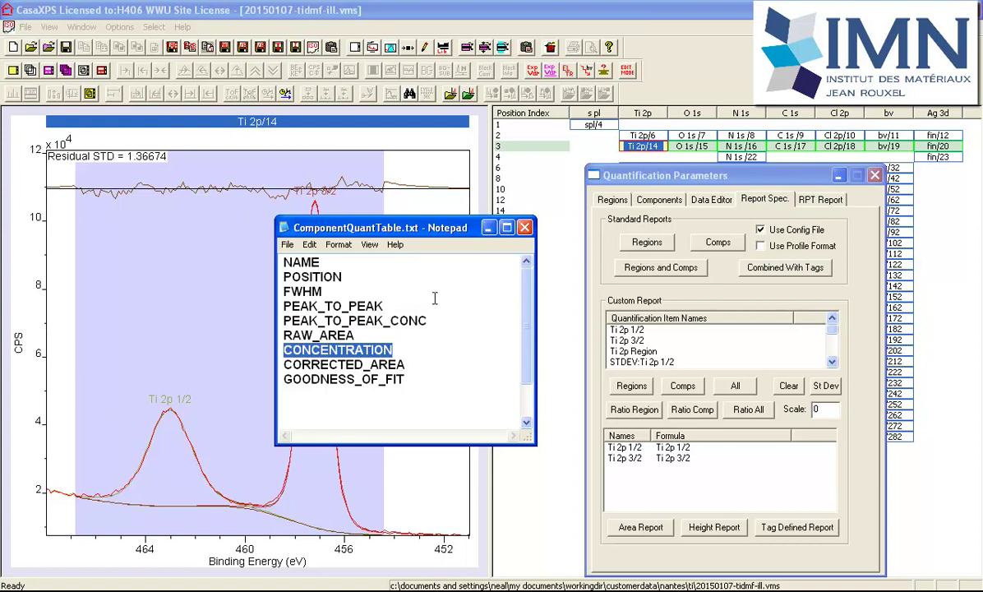
Step: Generate the Ti 2p Comps report showing height-based 77.27/22.73 versus area-based 66.37/33.63
left_click(705, 243)
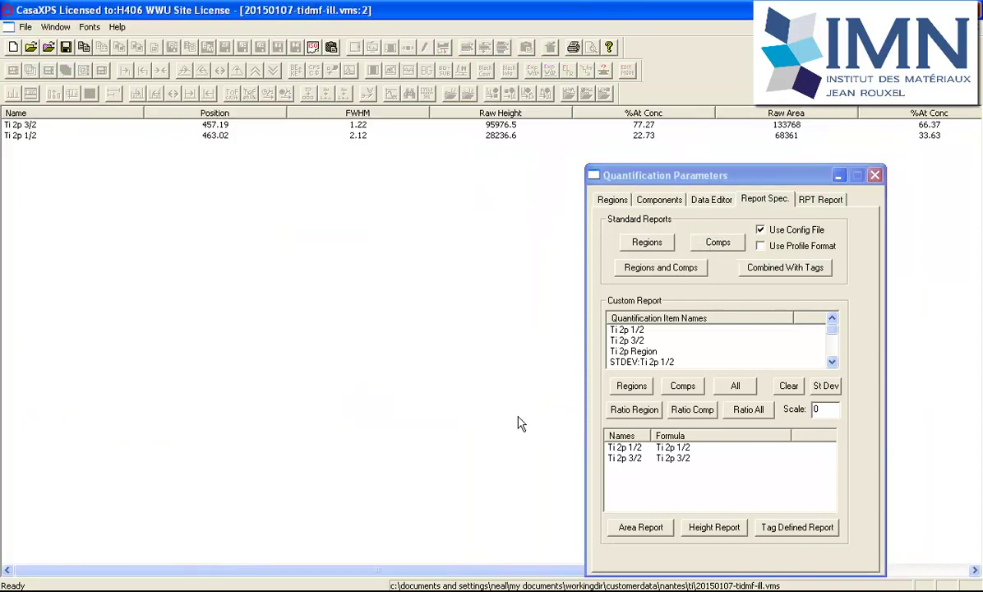
left_click_drag(438, 573, 530, 574)
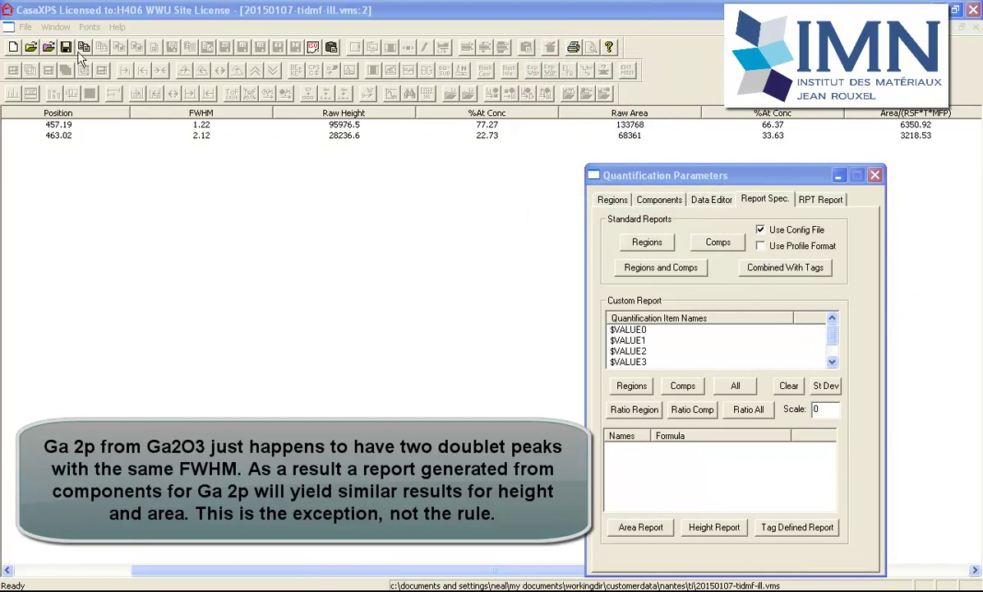
Step: Switch to the 05-05-2013-refcuo-ga2o3-video.vms data and select the Ga 2p/9 spectrum
left_click(56, 26)
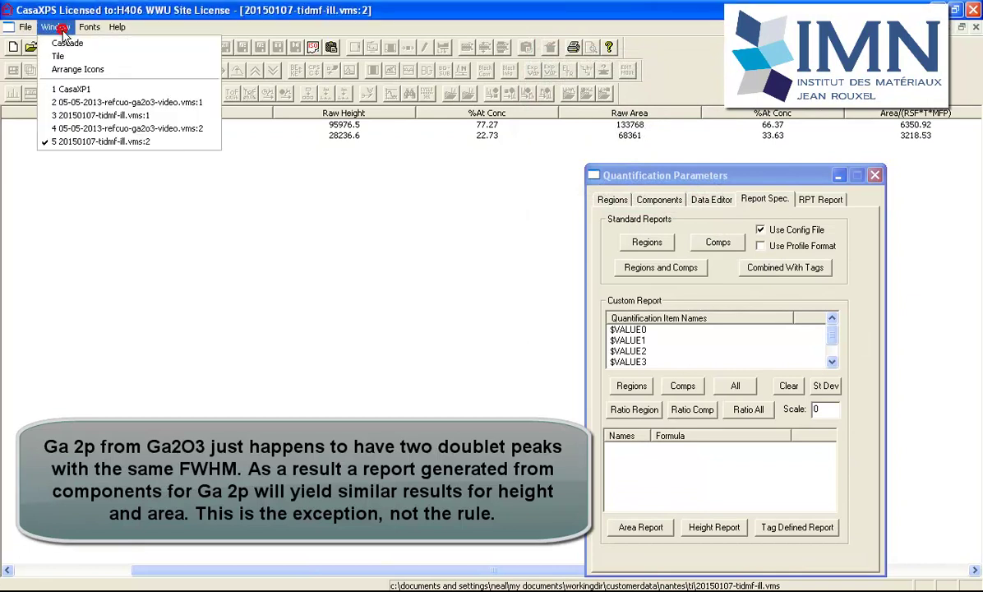
left_click(82, 102)
left_click(907, 136)
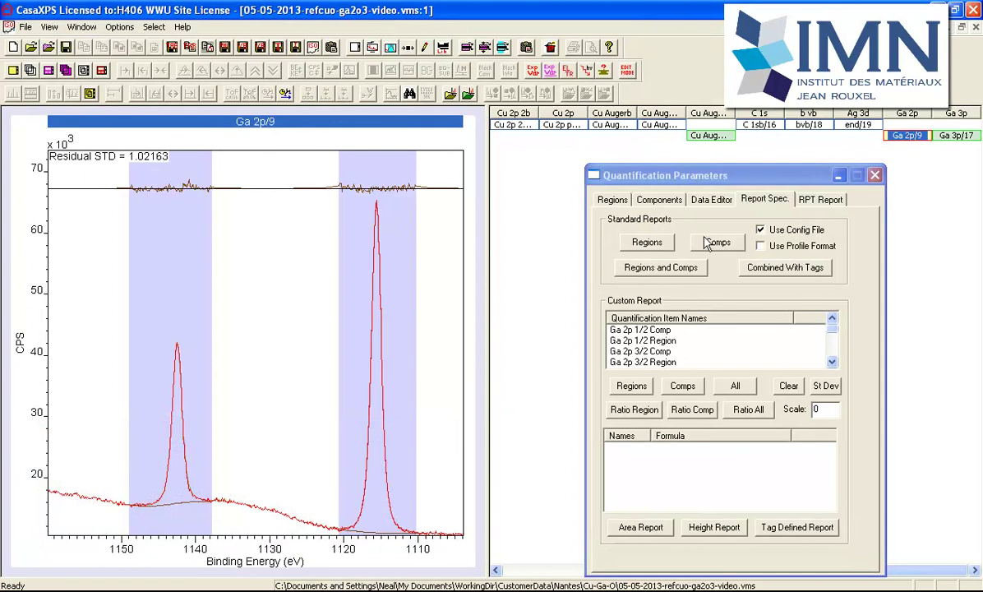
Step: Check the Ga 2p component constraints, confirming the 1/2 FWHM is tied to component A
left_click(646, 199)
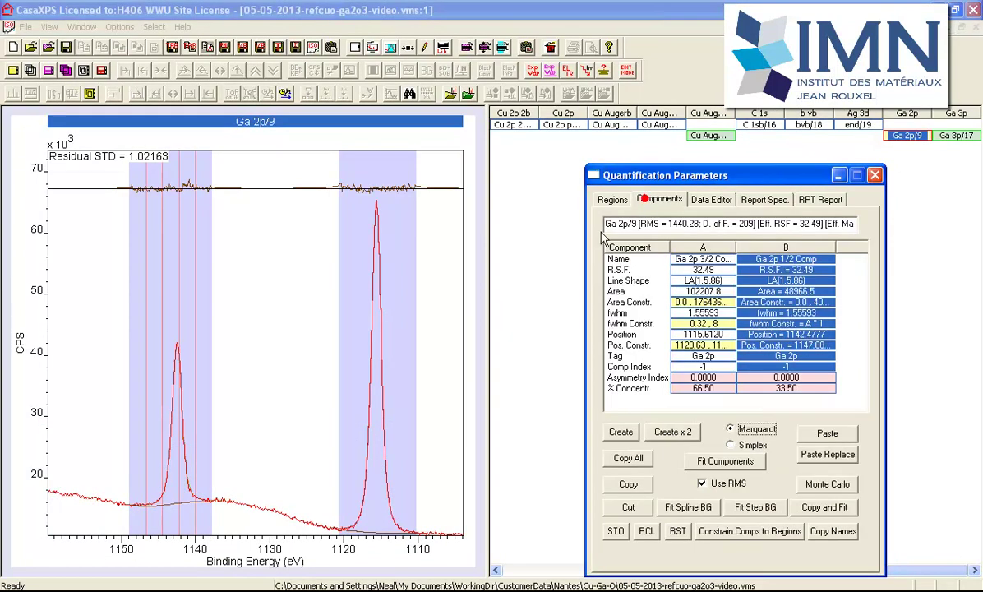
left_click(695, 284)
left_click(687, 303)
left_click(639, 276)
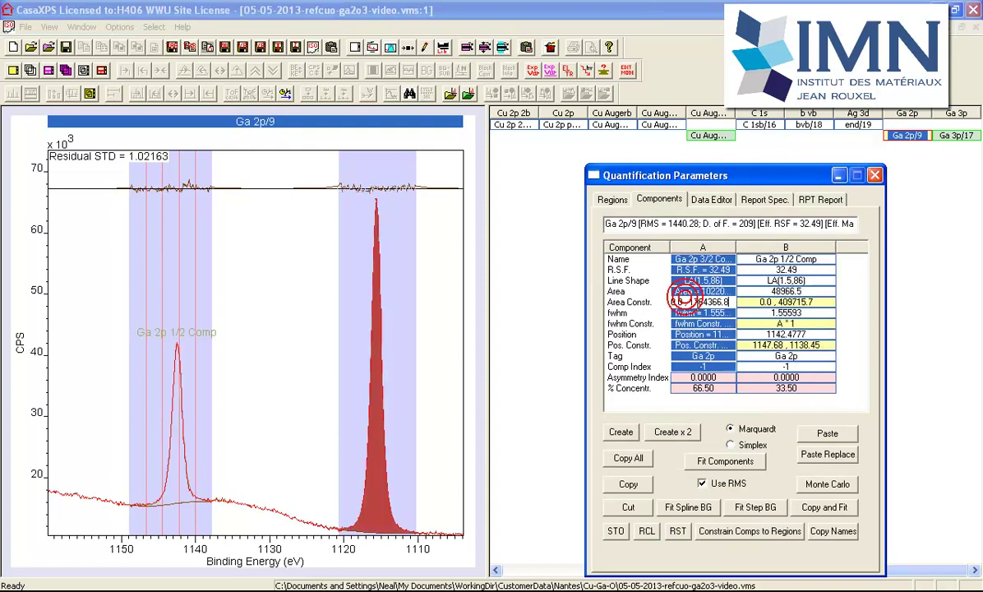
left_click(776, 323)
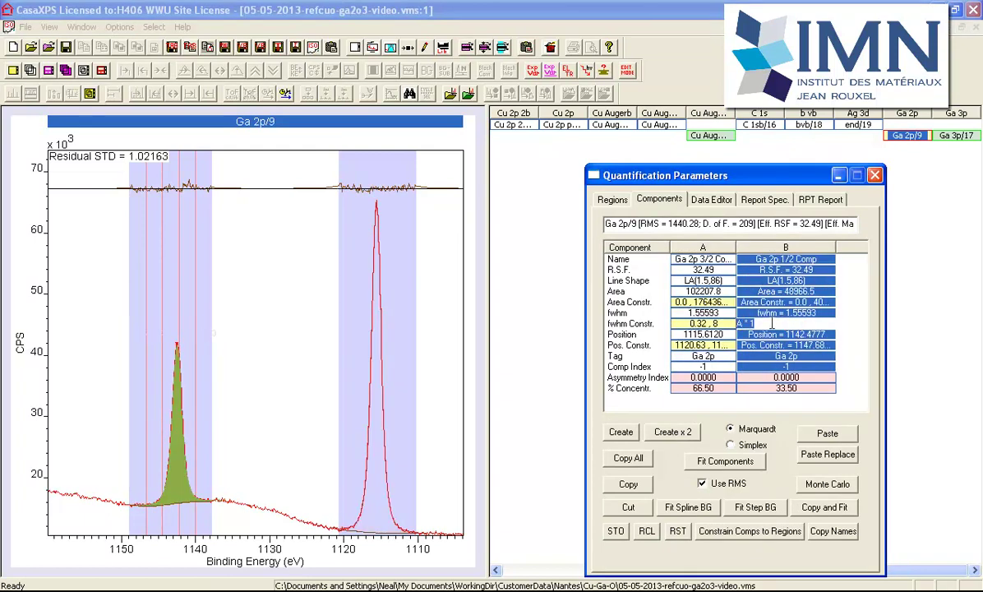
left_click(756, 205)
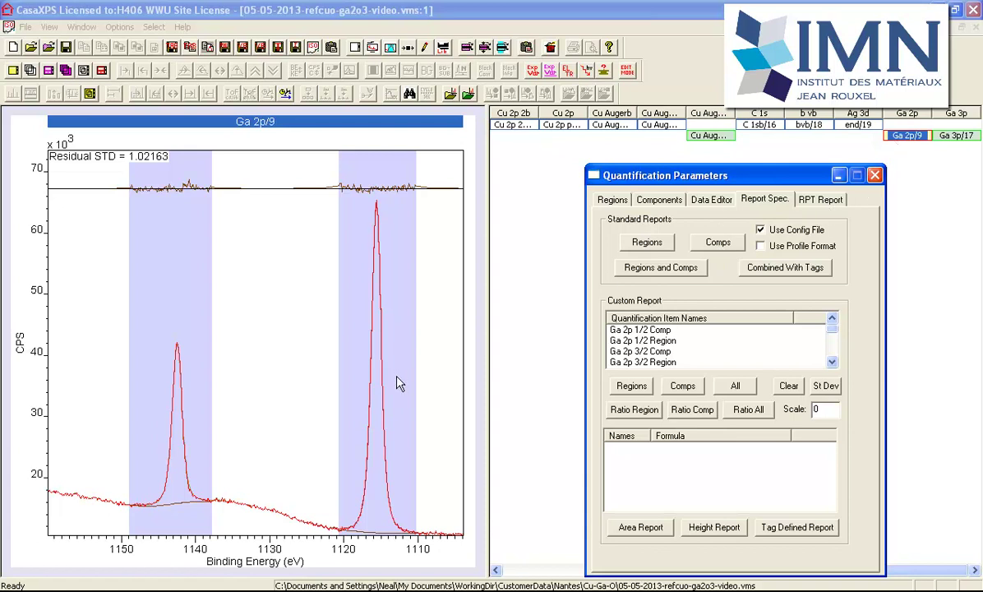
Step: Generate the Ga 2p Comps report: height-based 67.61/32.39 versus area-based 66.50/33.50
left_click(708, 241)
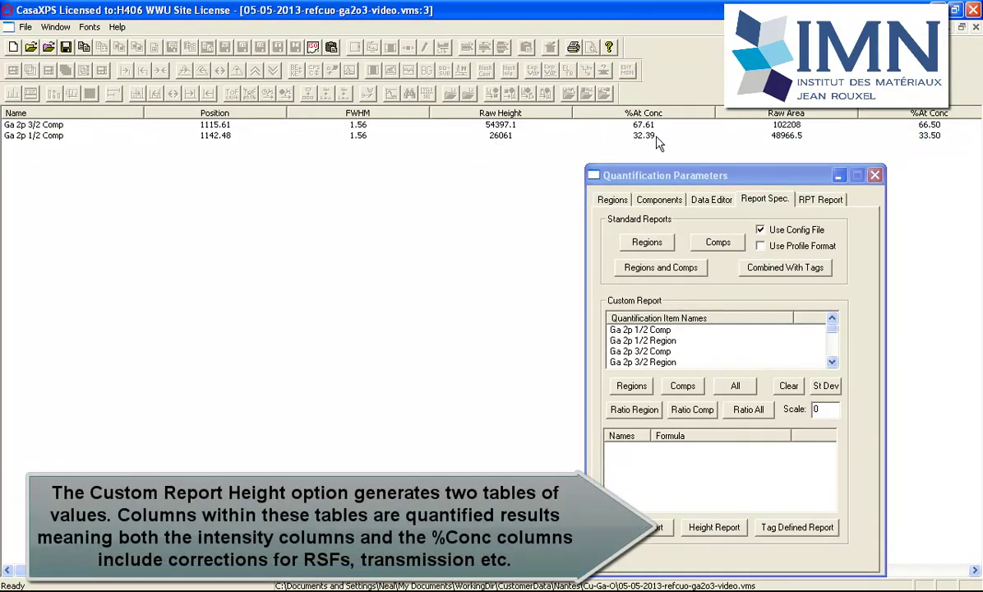
scroll(434, 303, "right", 3)
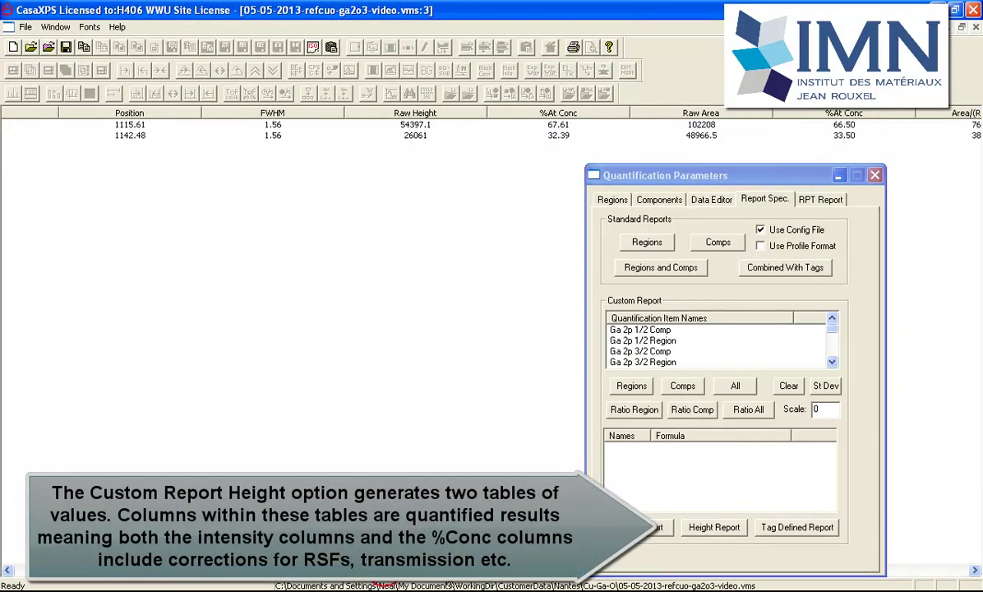